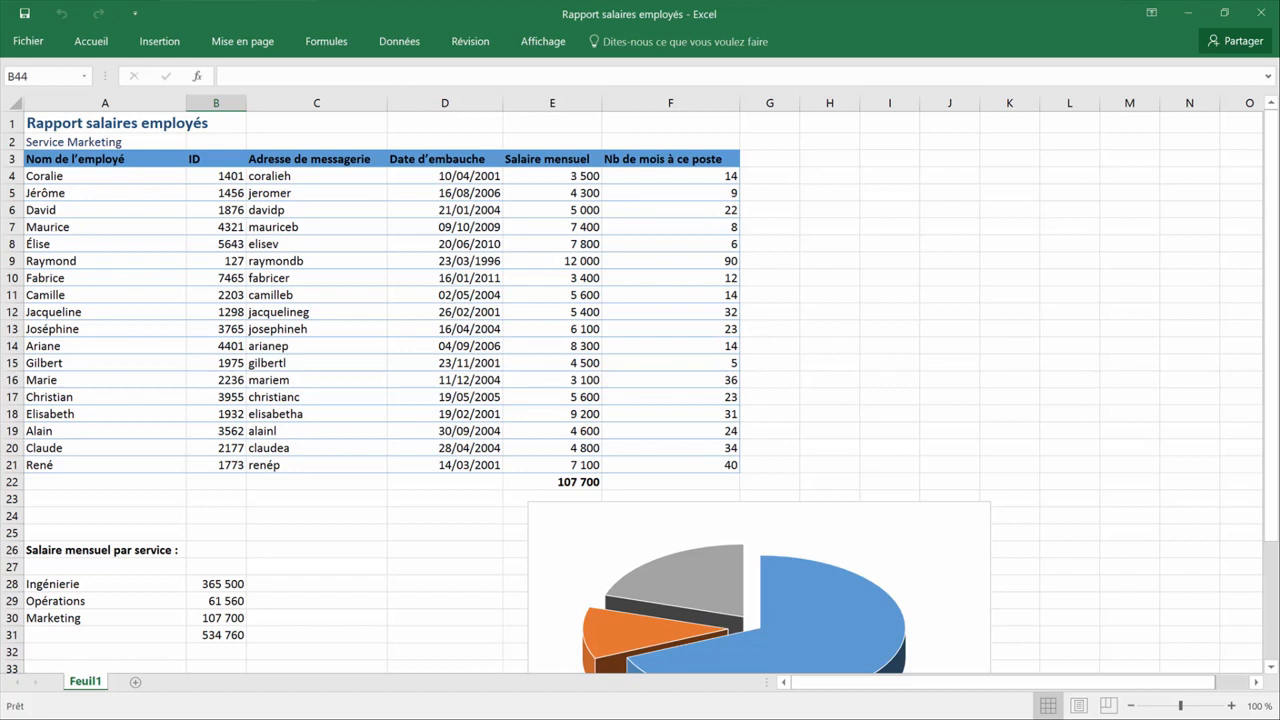
- Insert an EQUIV function in cell A23 that looks up the employee name from A10 in A4:A21 with match type 0
click(127, 497)
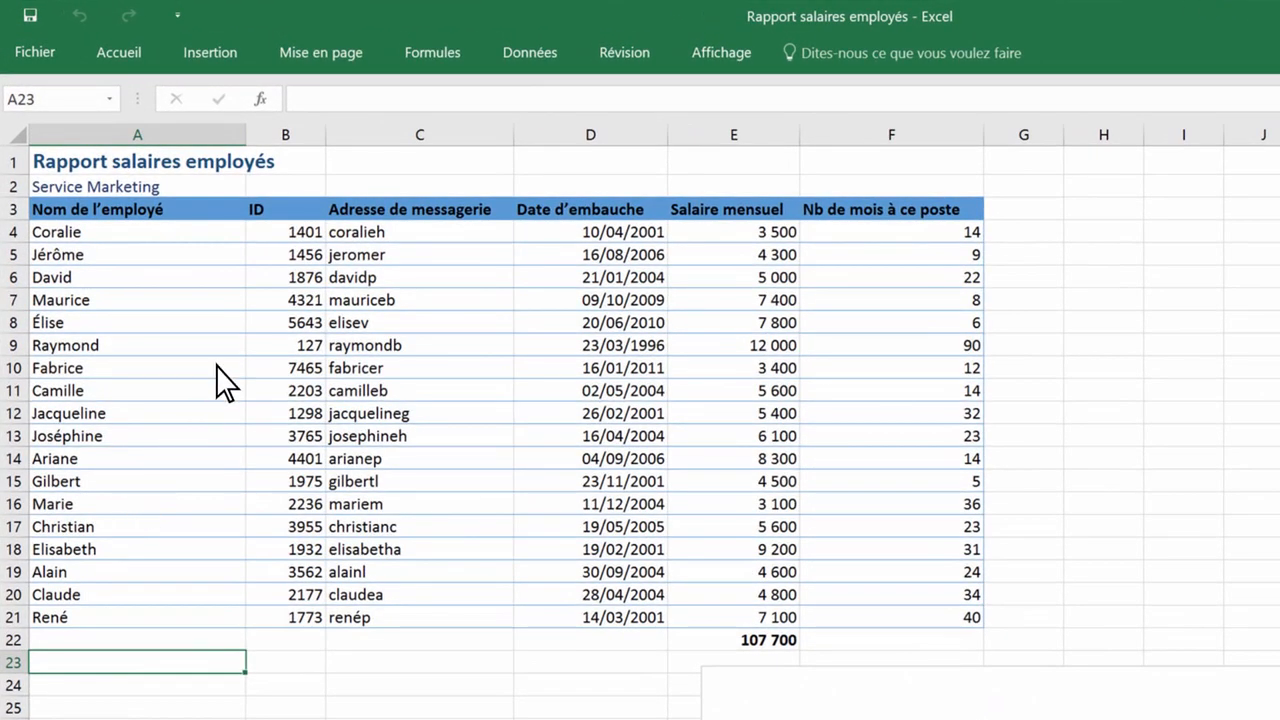
click(430, 52)
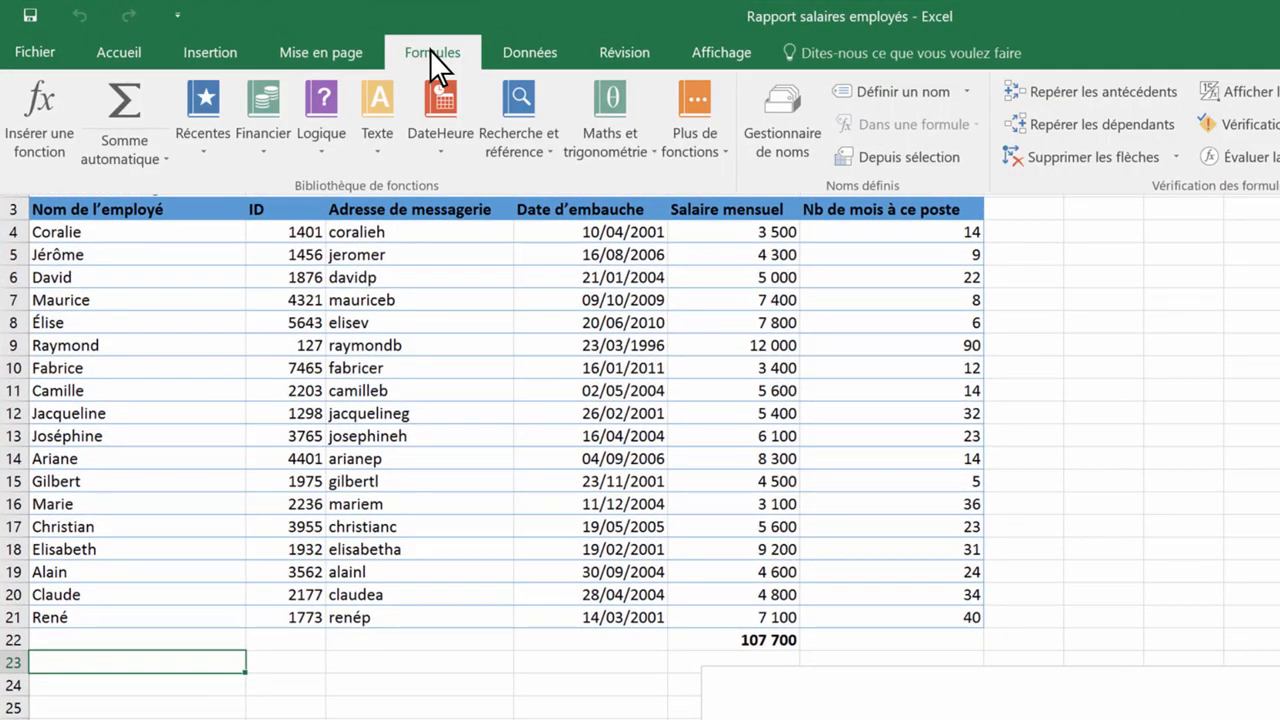
click(532, 136)
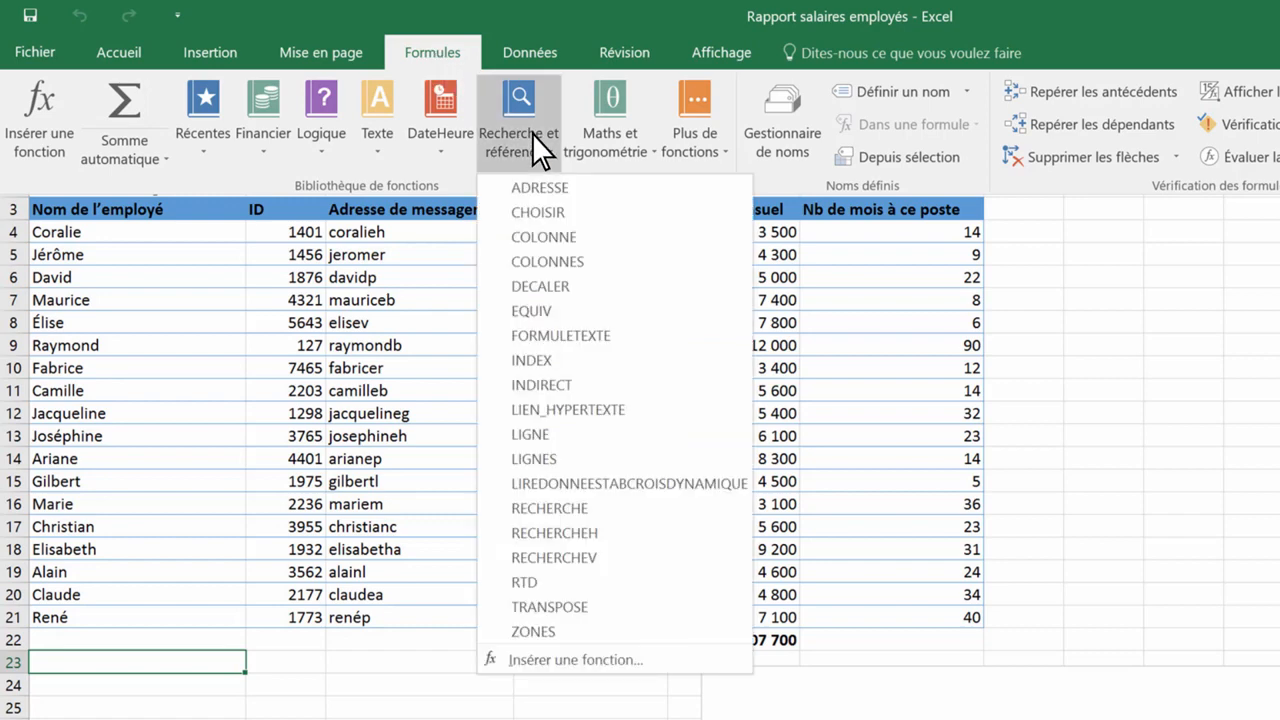
click(532, 311)
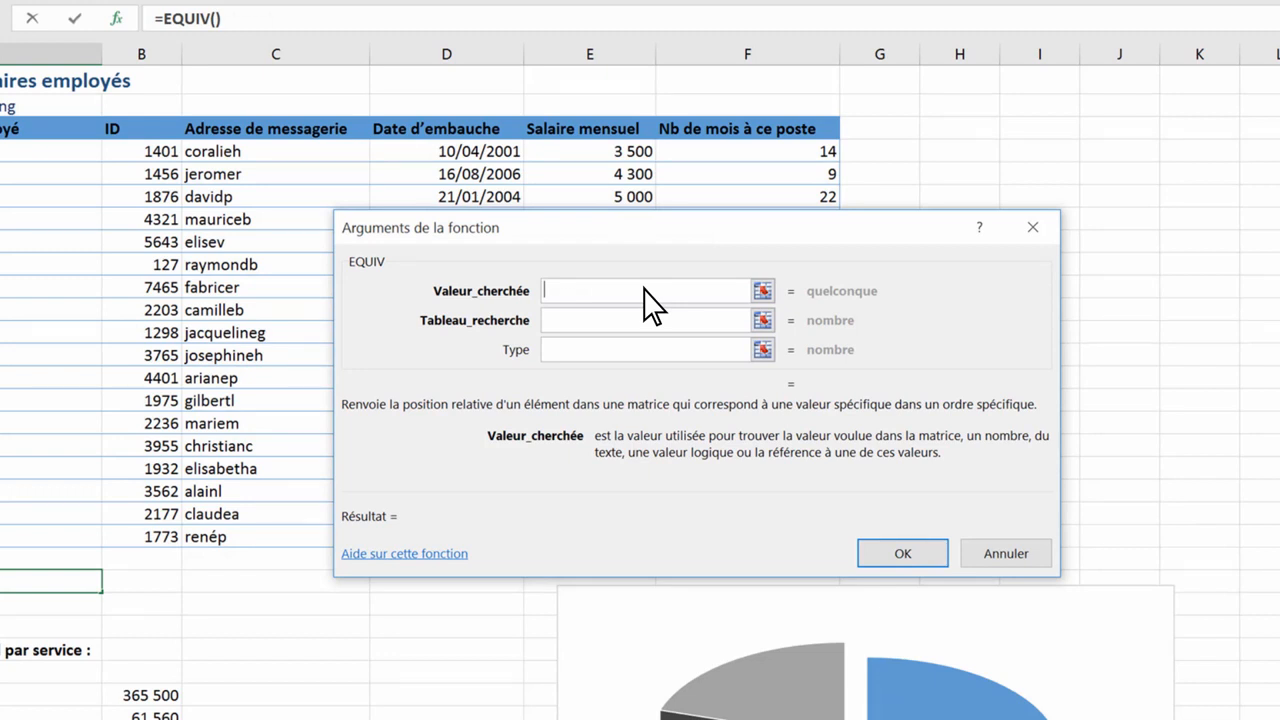
text(Fabrice)
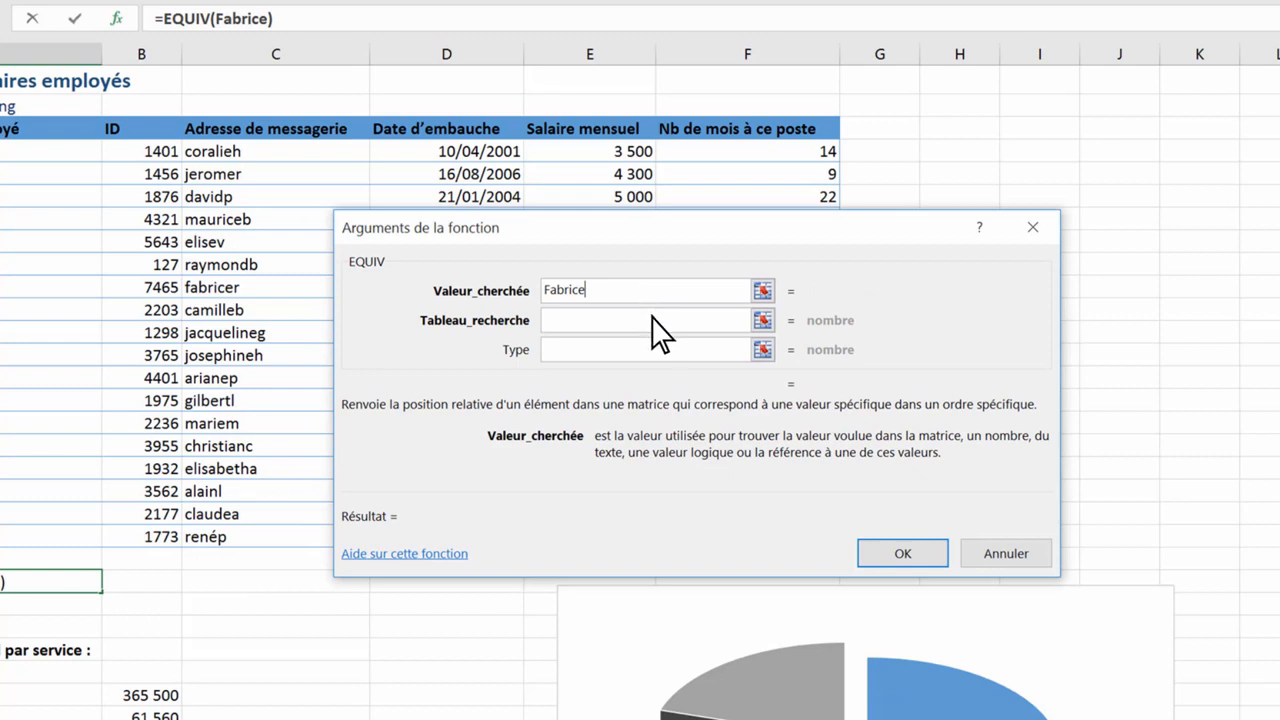
click(652, 318)
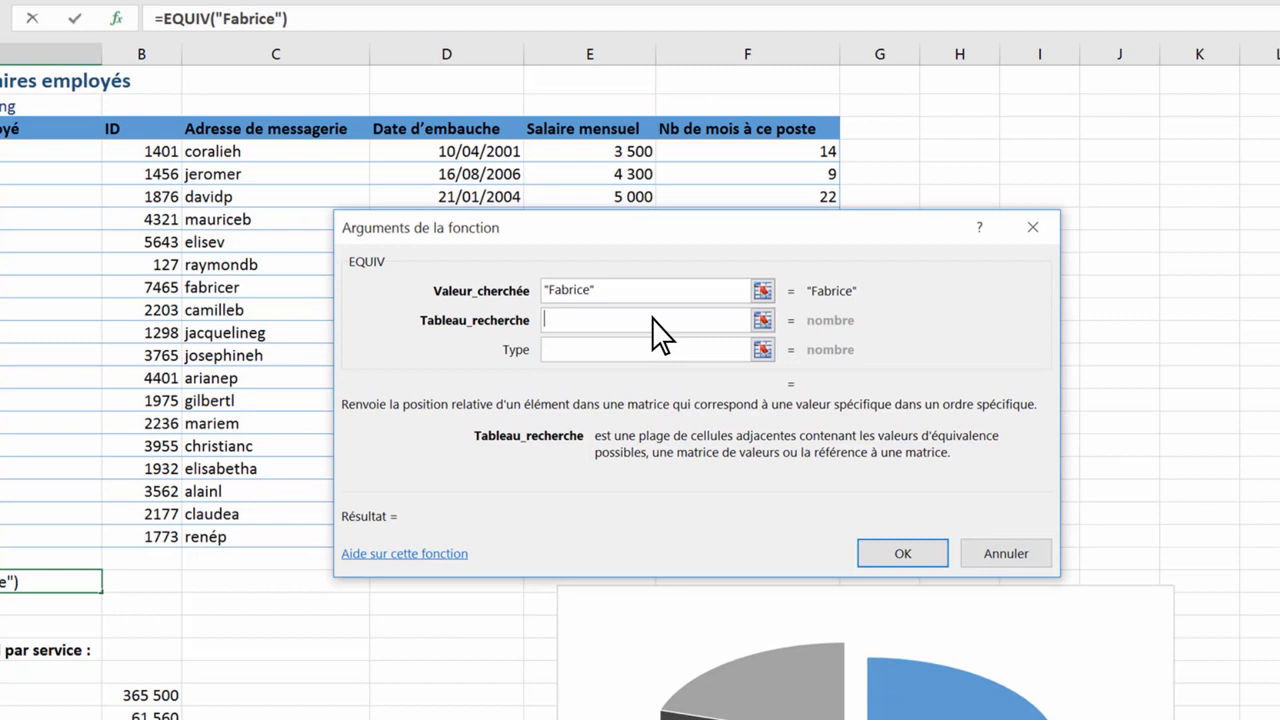
text(A4:A21)
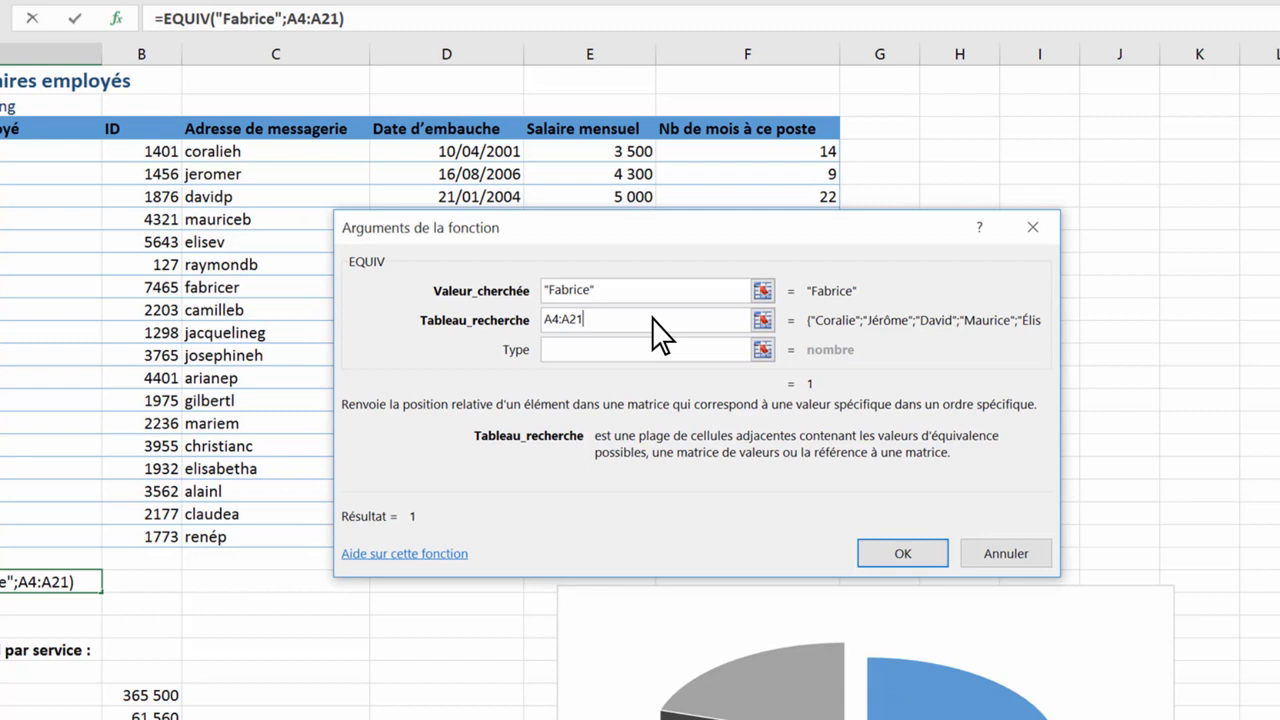
click(655, 350)
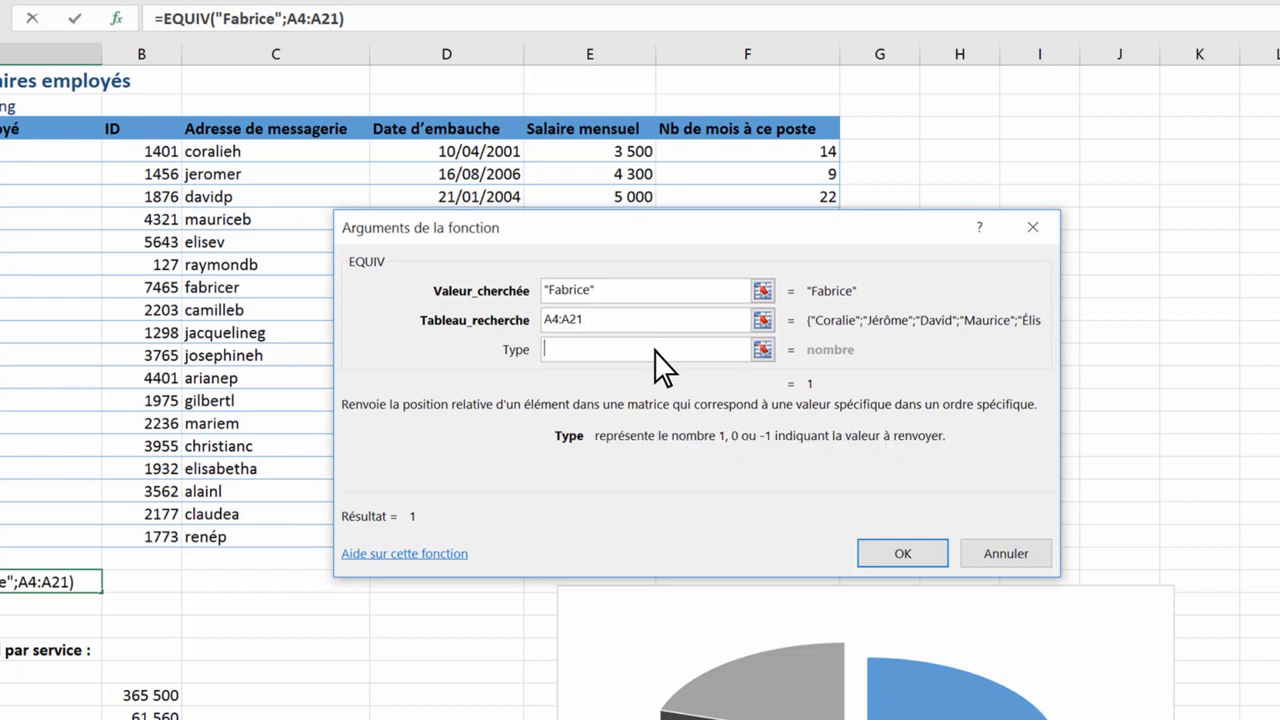
text(0)
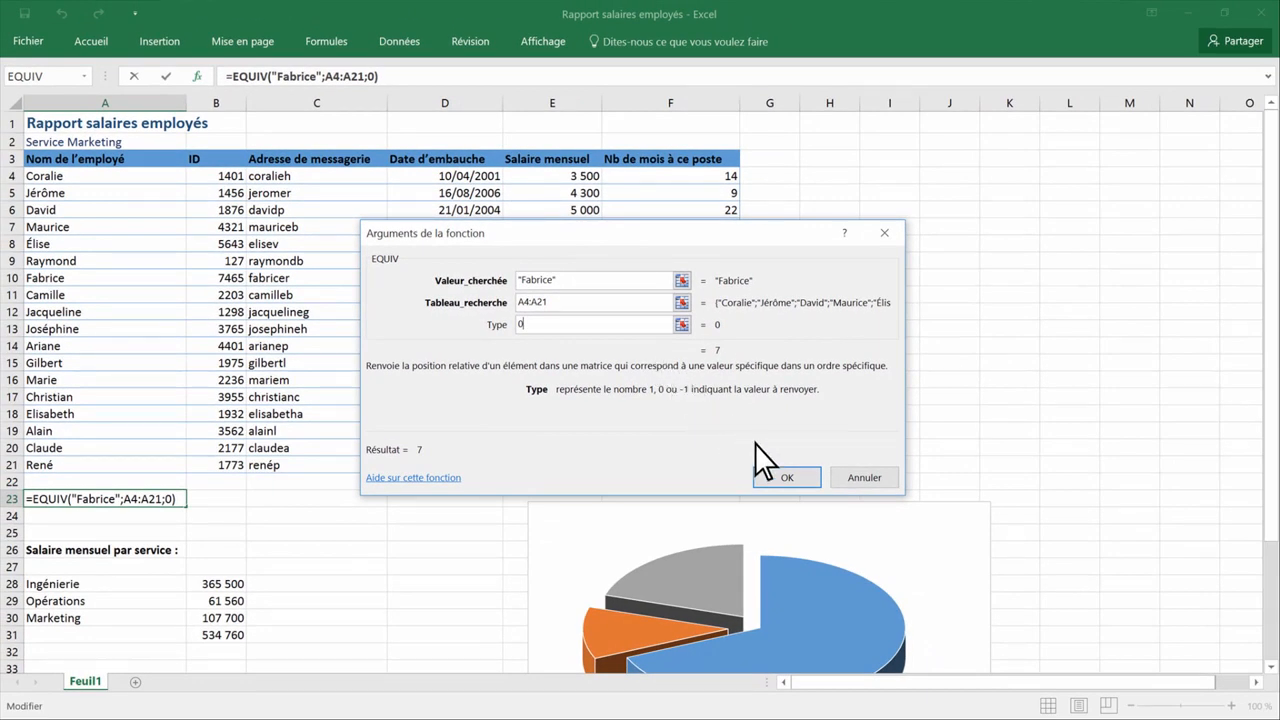
click(787, 478)
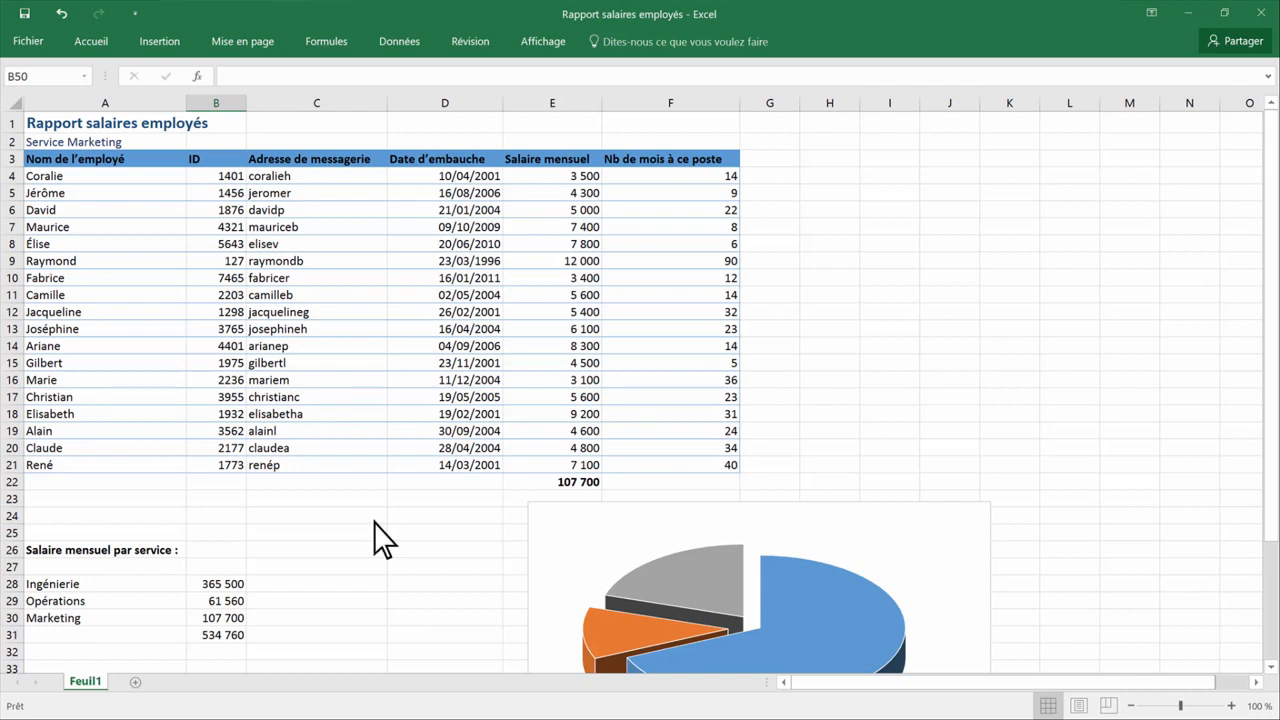
- Sort the employee rows A4:F21 by Salaire mensuel, Du plus grand au plus petit, using a custom sort
click(734, 466)
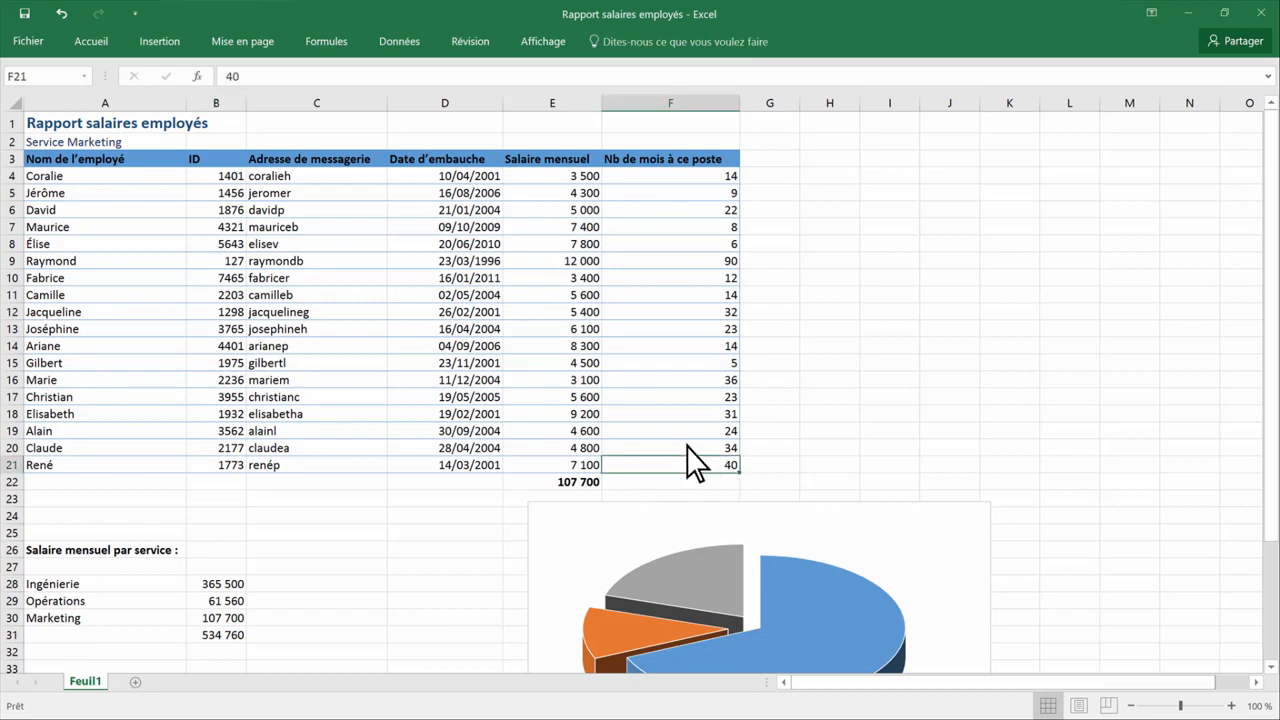
drag(697, 462, 28, 172)
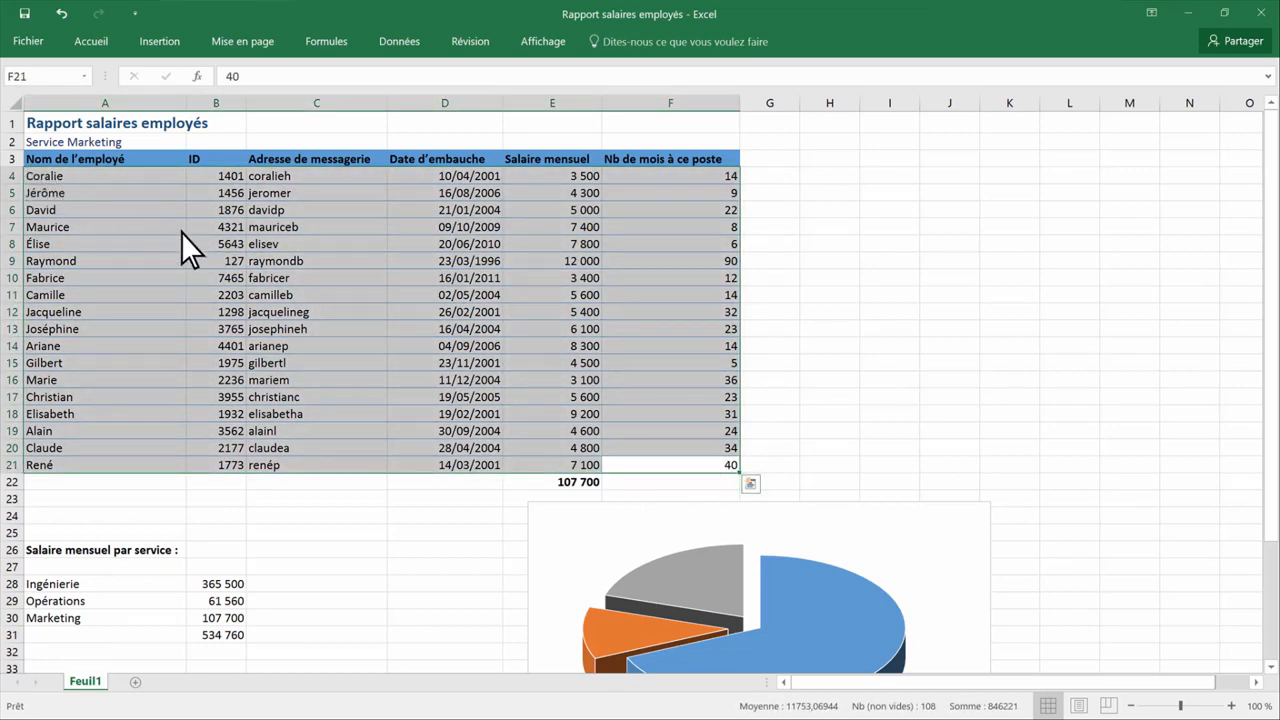
right_click(310, 286)
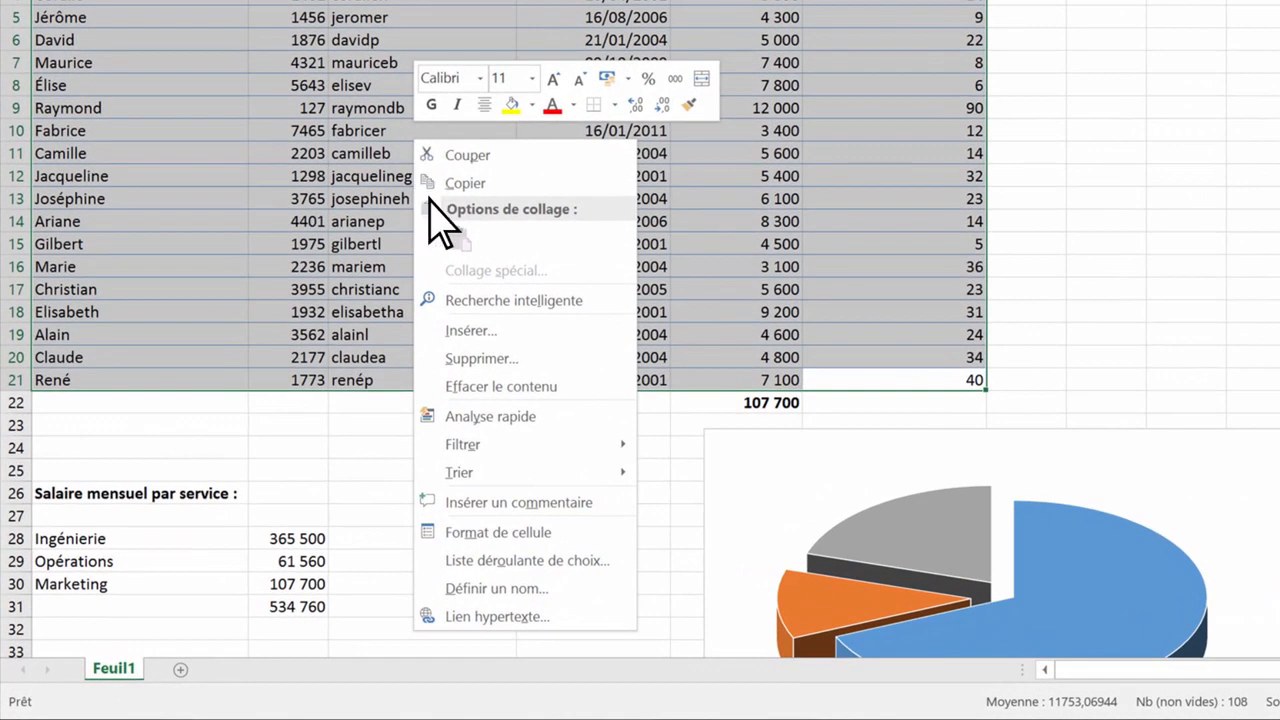
mouse_move(497, 471)
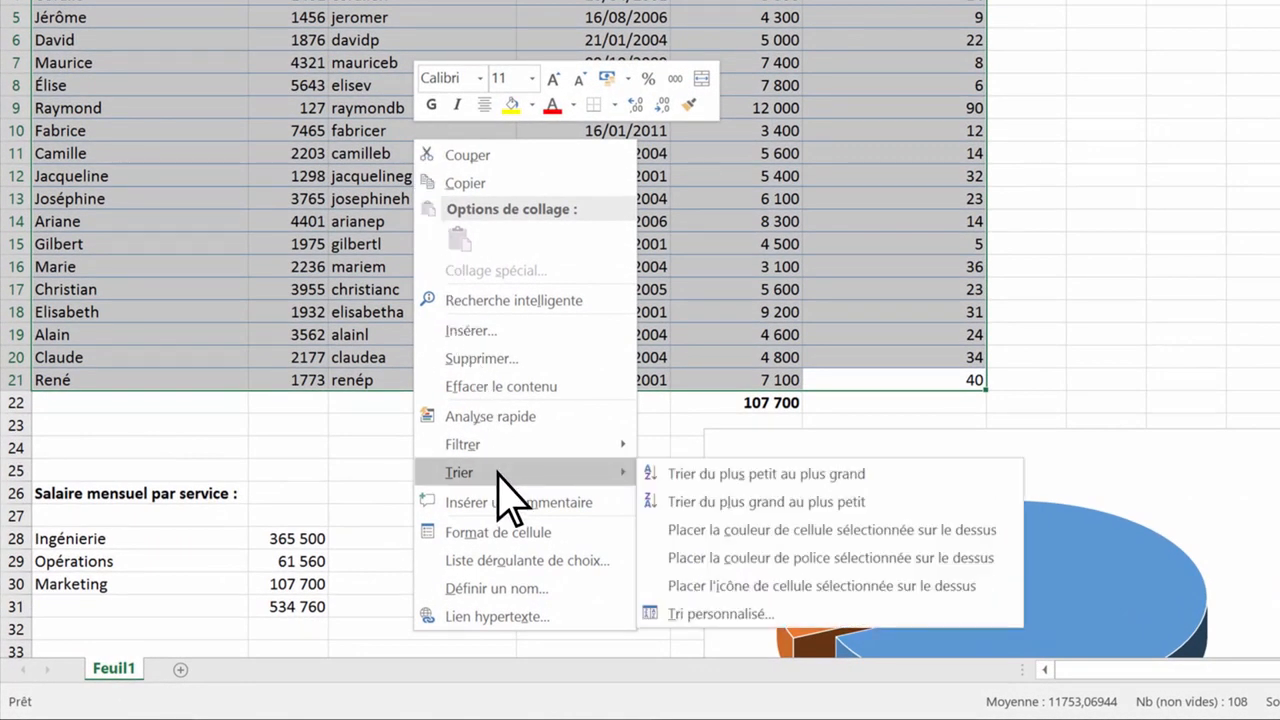
click(727, 615)
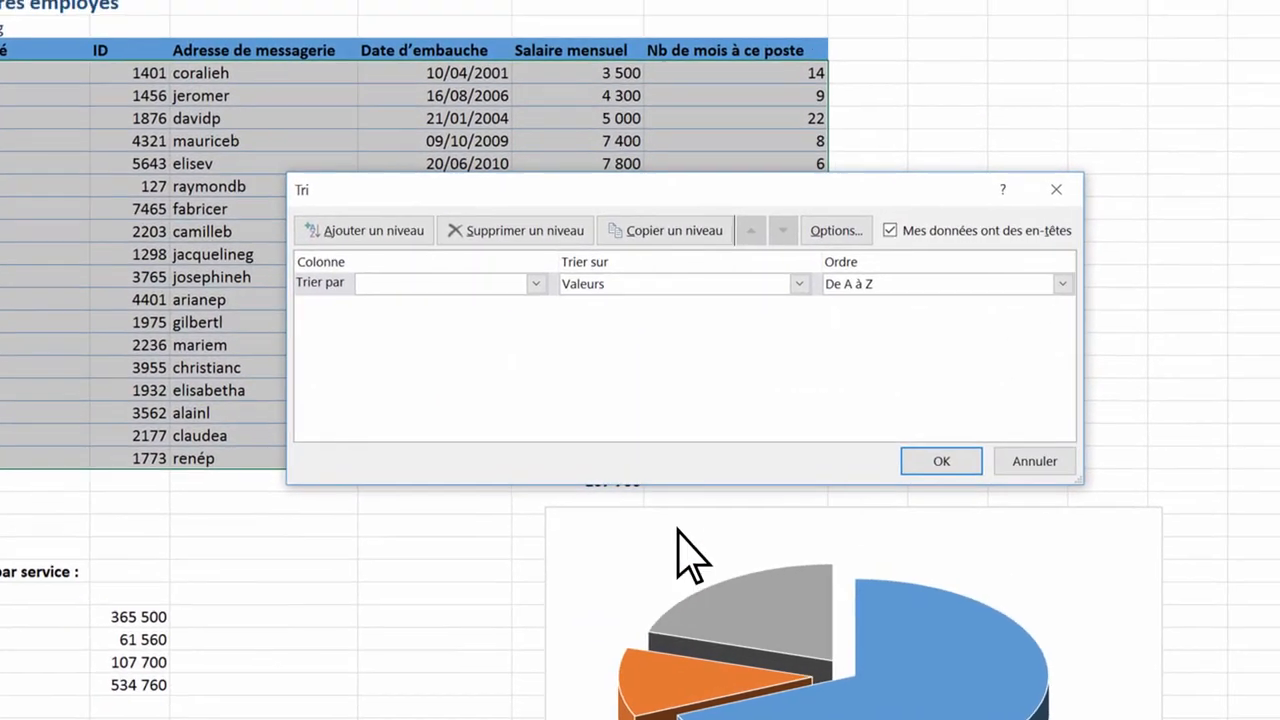
click(634, 209)
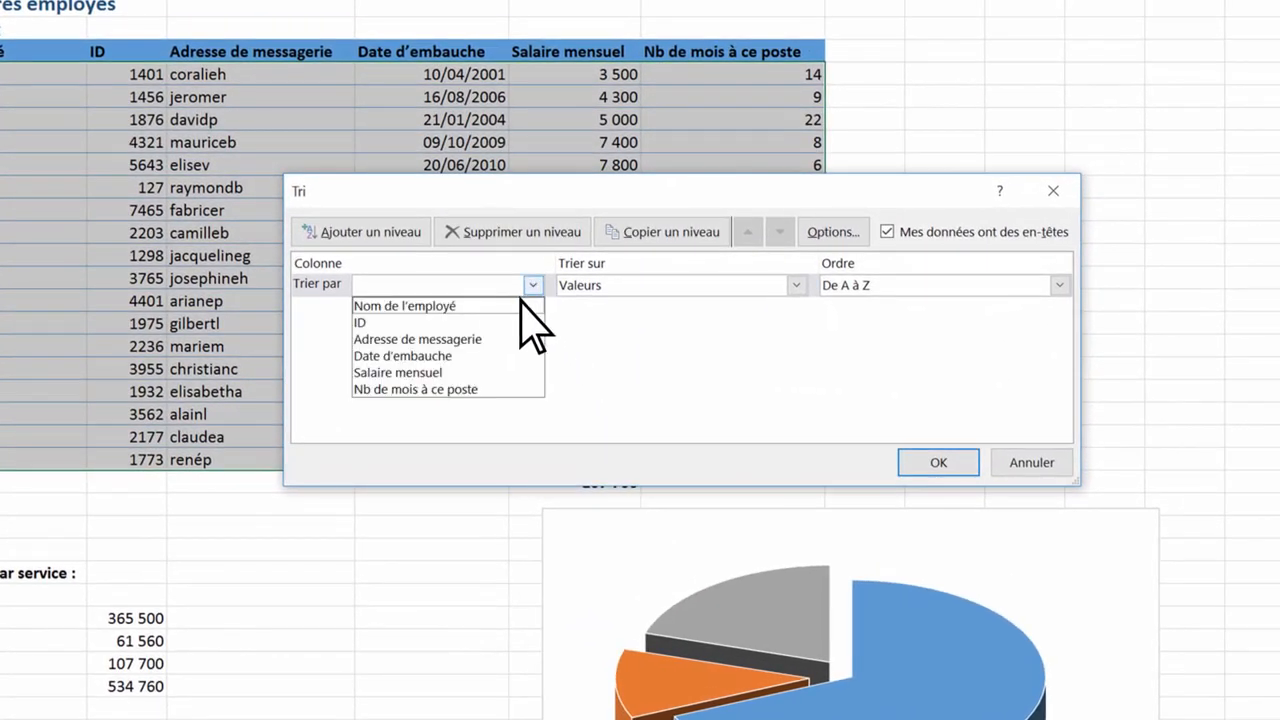
click(456, 372)
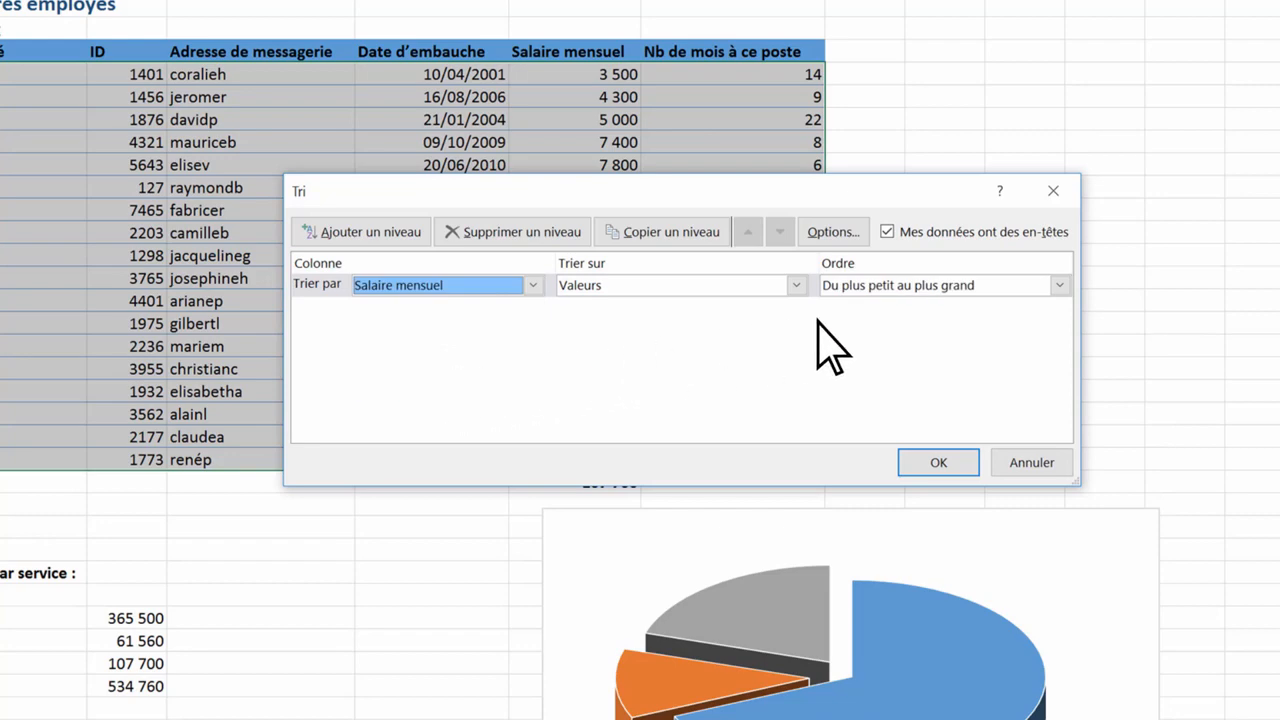
click(1059, 285)
click(982, 322)
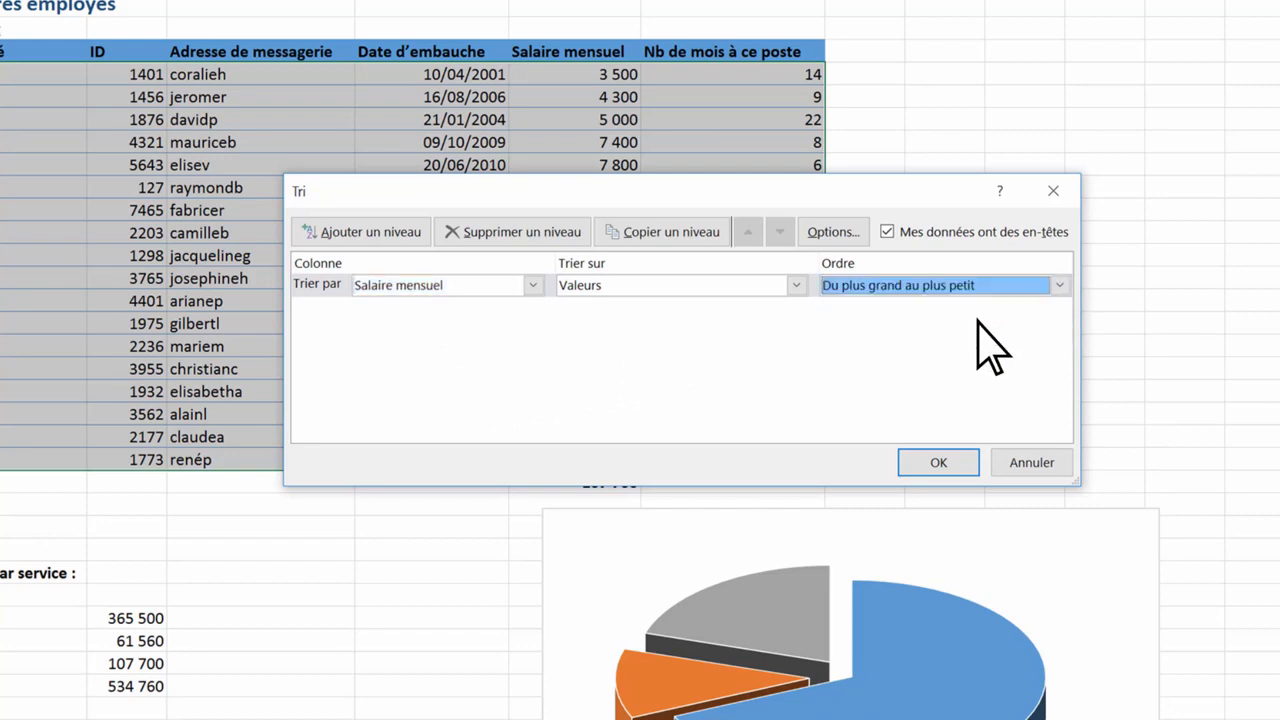
click(940, 465)
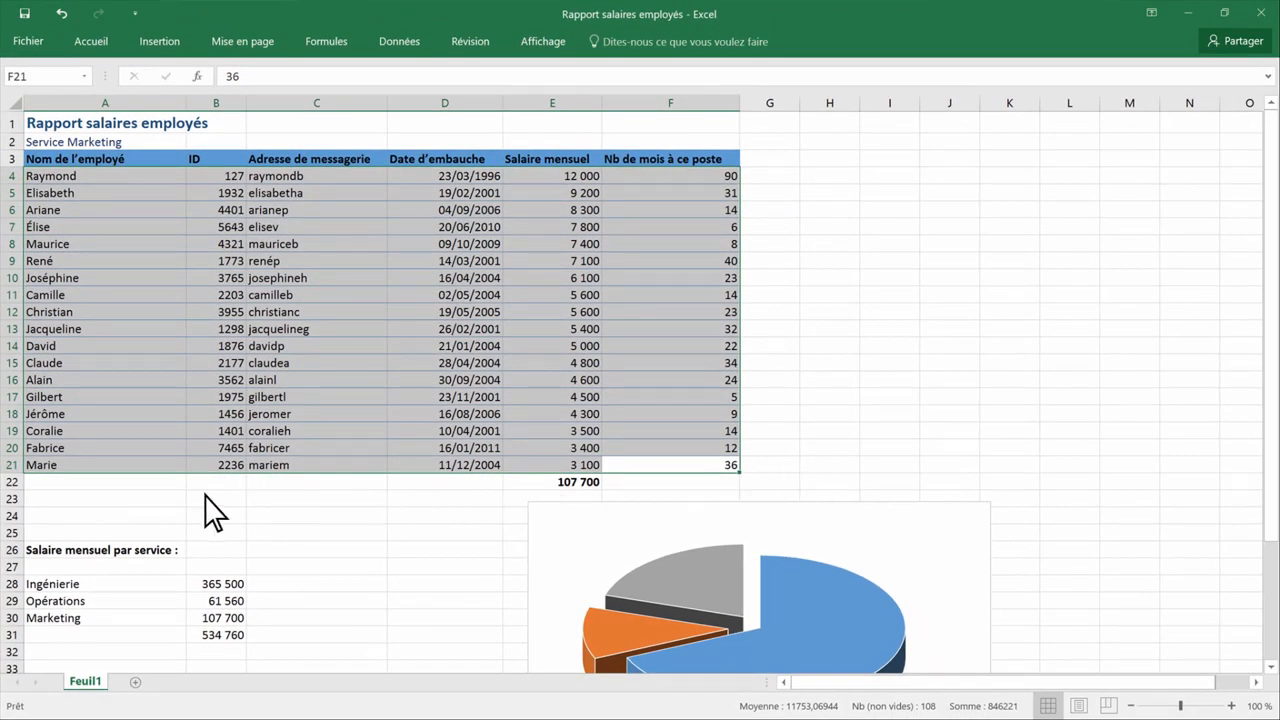
- Insert an EQUIV function in cell A23 with lookup value 5800, lookup range E1:E21 and match type -1
click(112, 500)
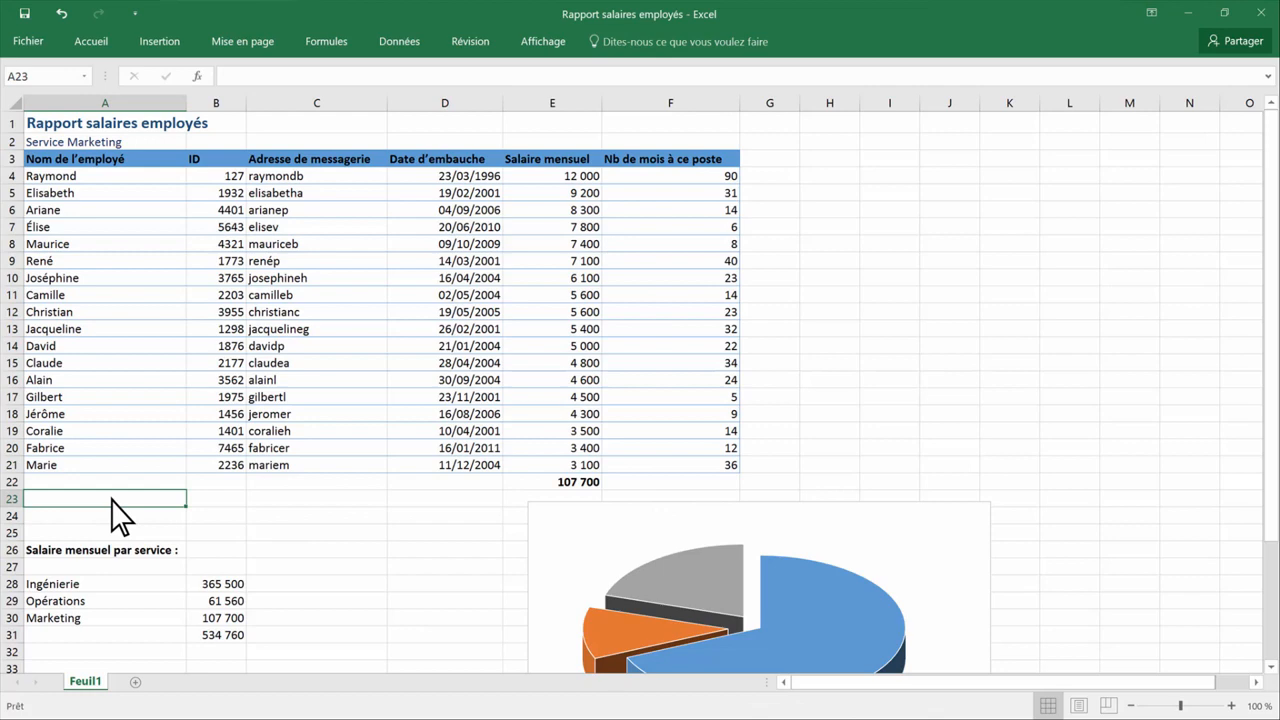
click(197, 76)
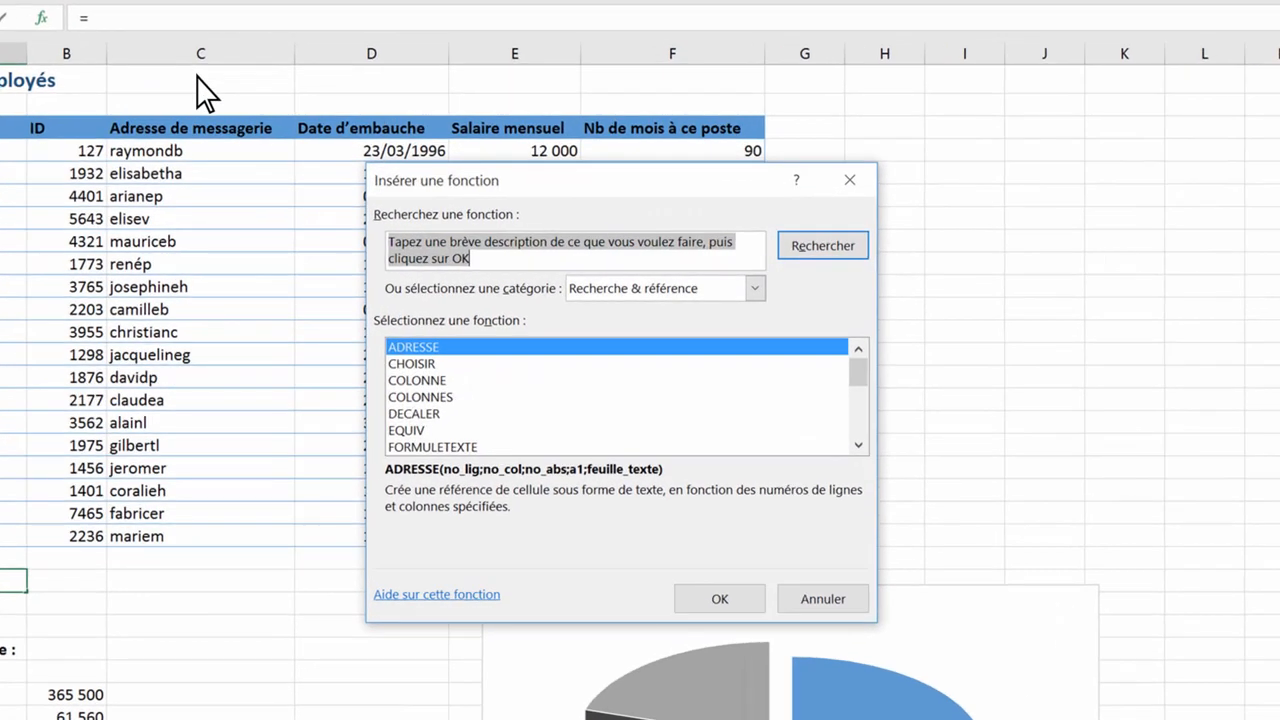
drag(860, 378, 856, 389)
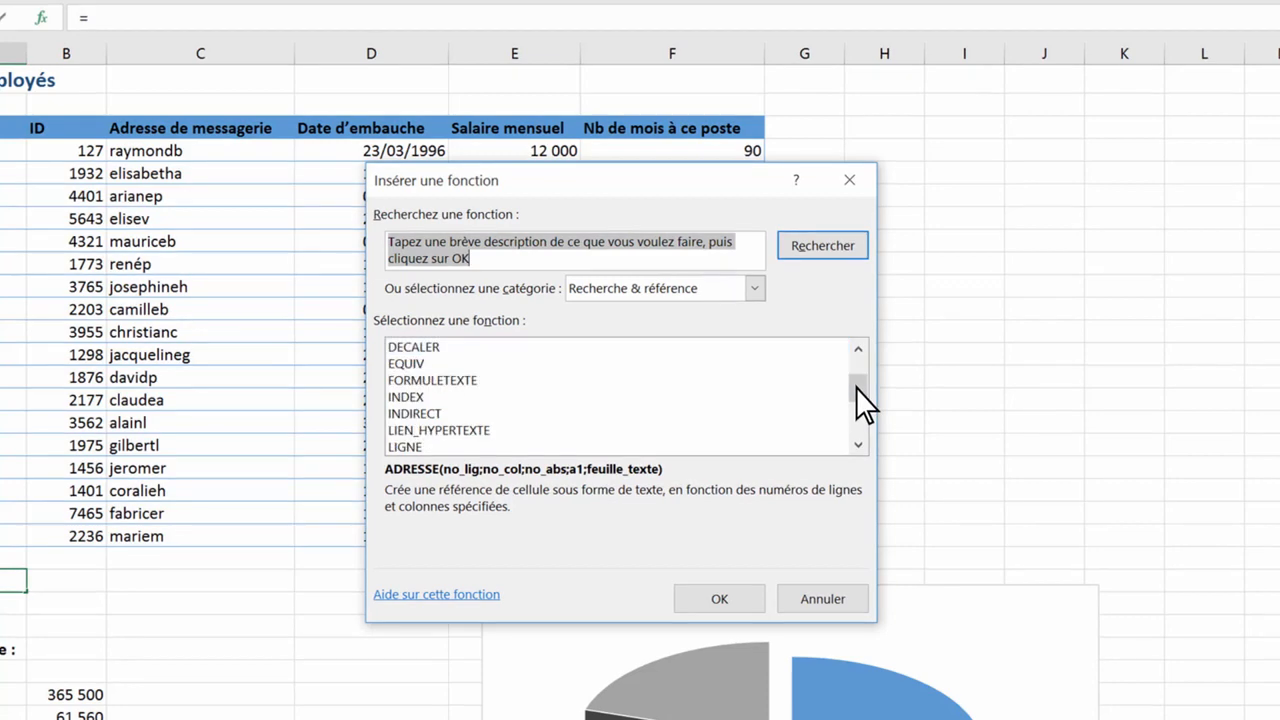
click(428, 364)
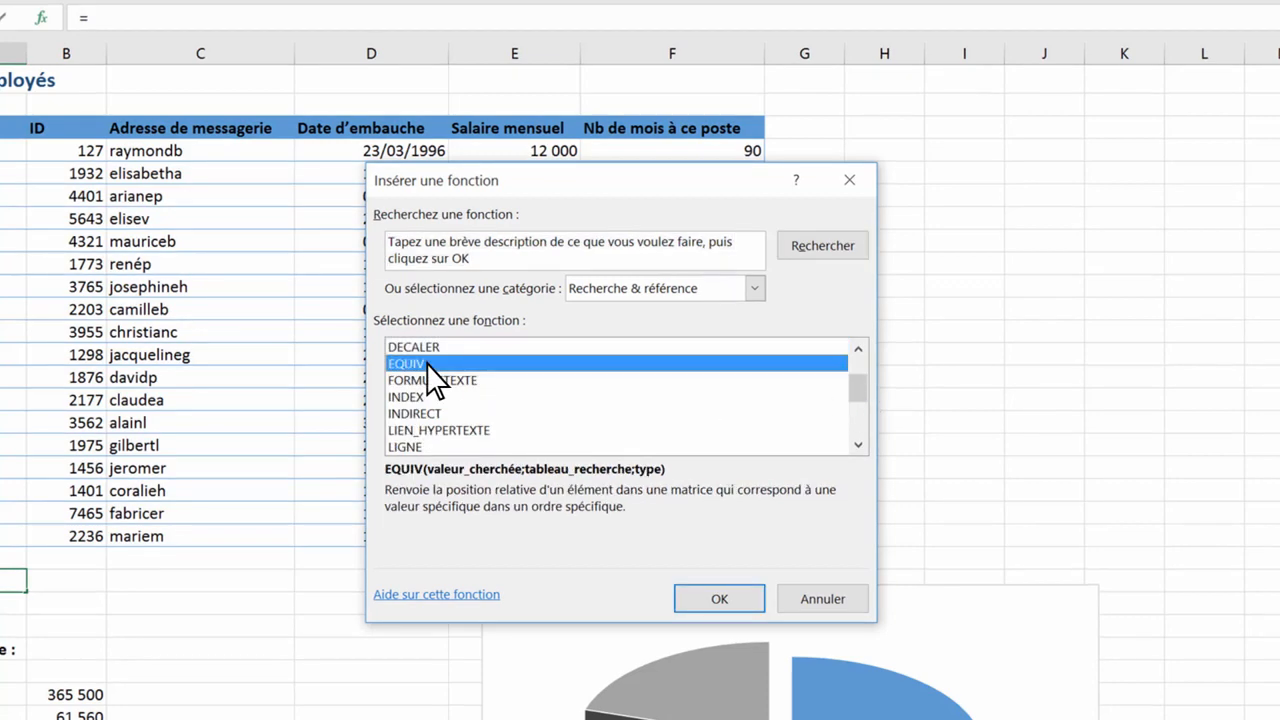
click(722, 598)
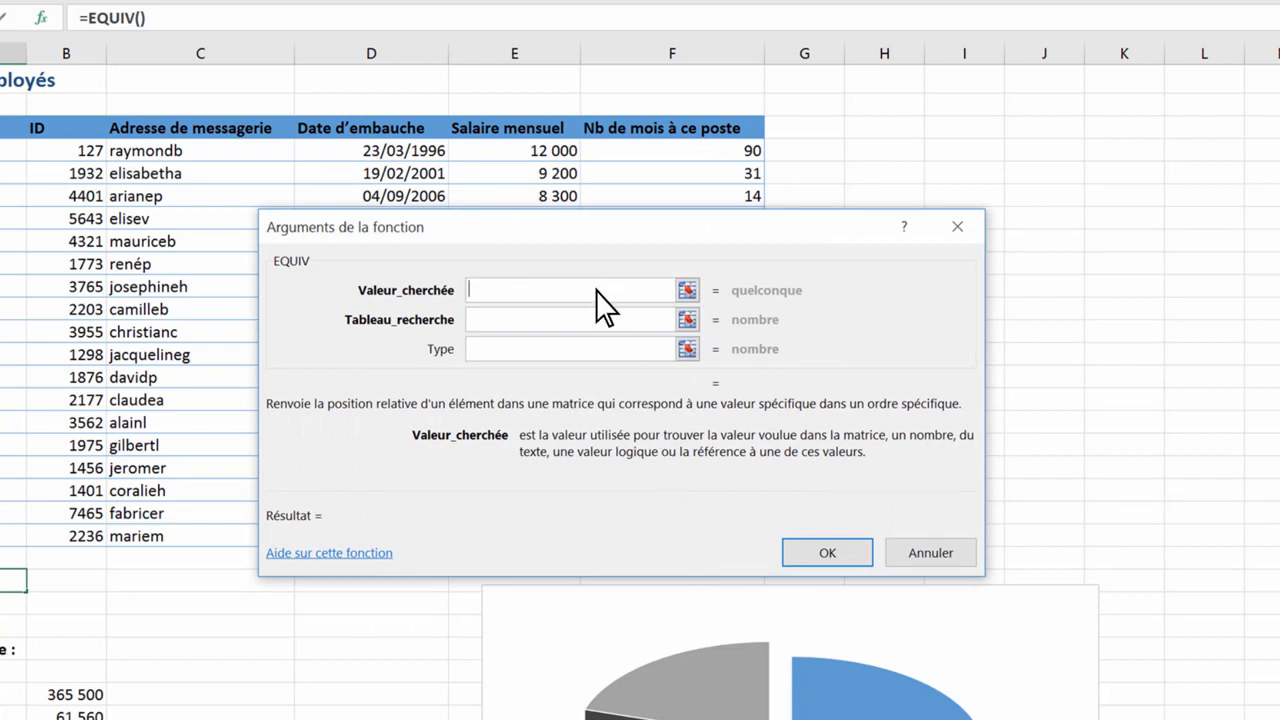
text(5800)
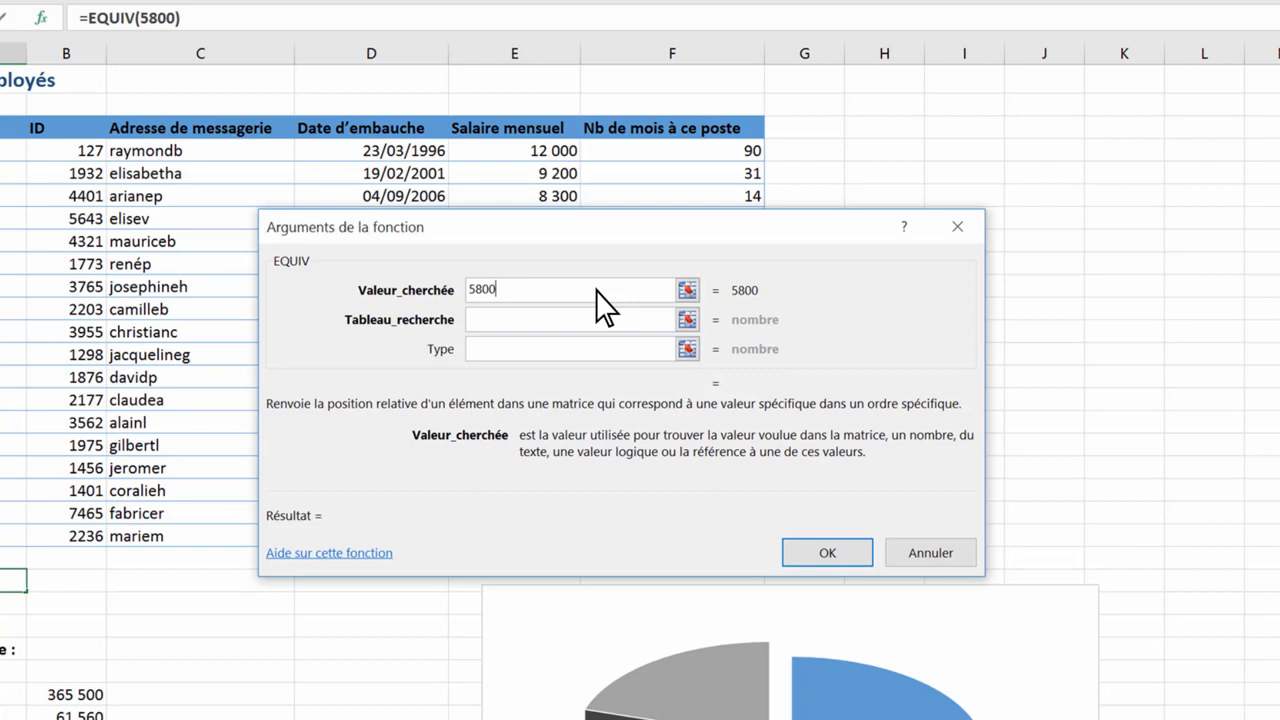
click(600, 320)
text(E1:E21)
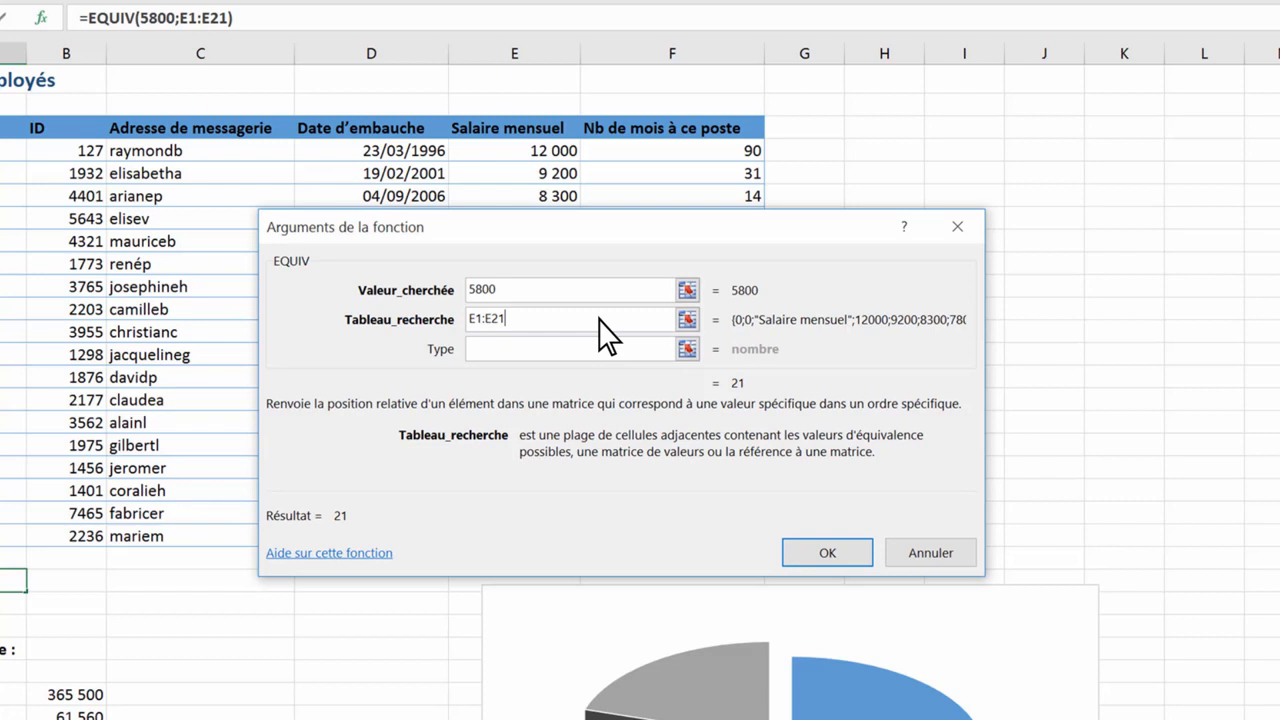
click(605, 349)
text(-1)
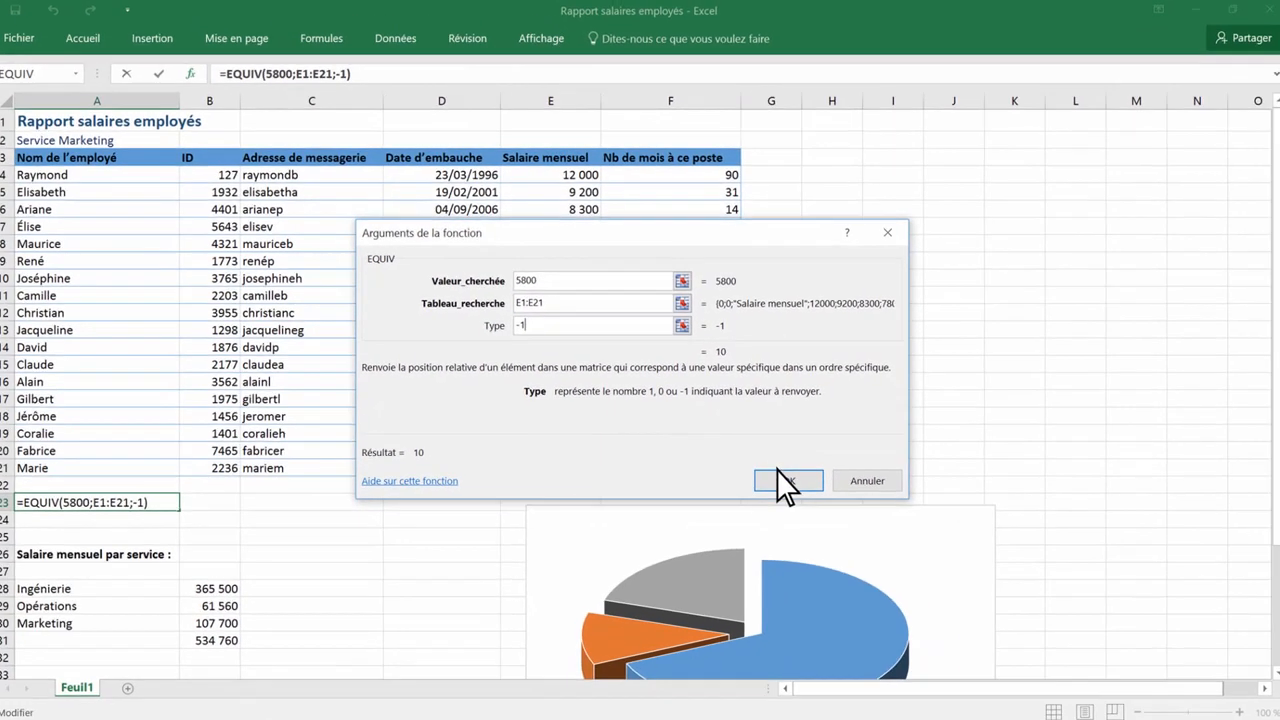
click(827, 552)
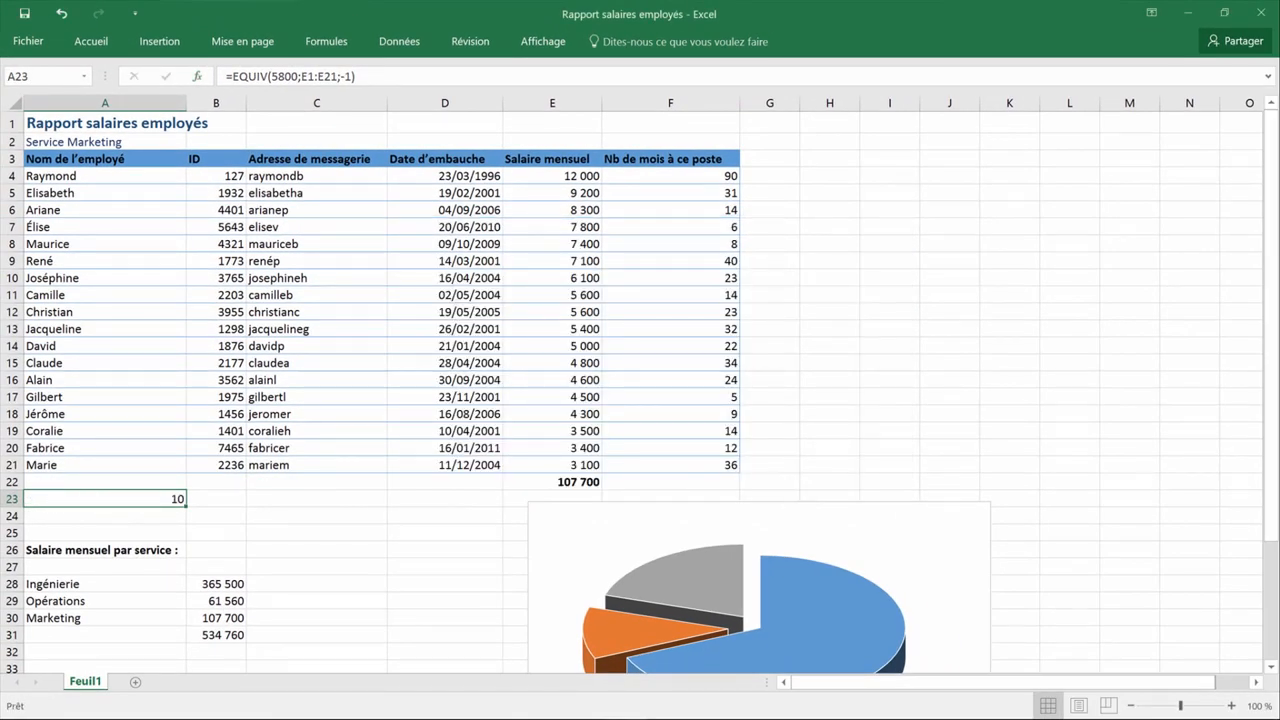